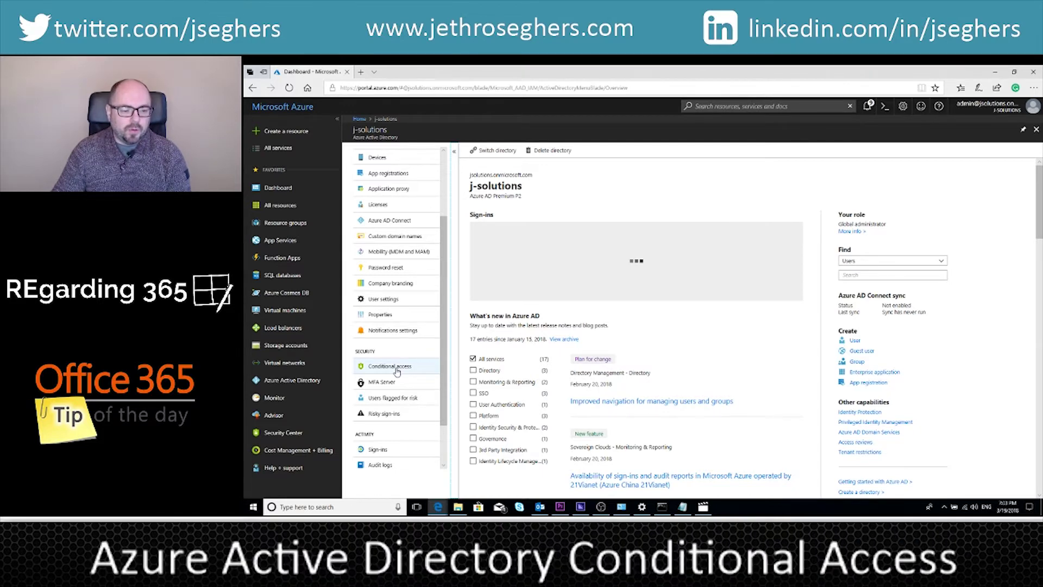
# Step: Open the conditional access policy "MFA for non-joined computers" and review its Users and groups and Cloud apps assignments
pyautogui.click(398, 366)
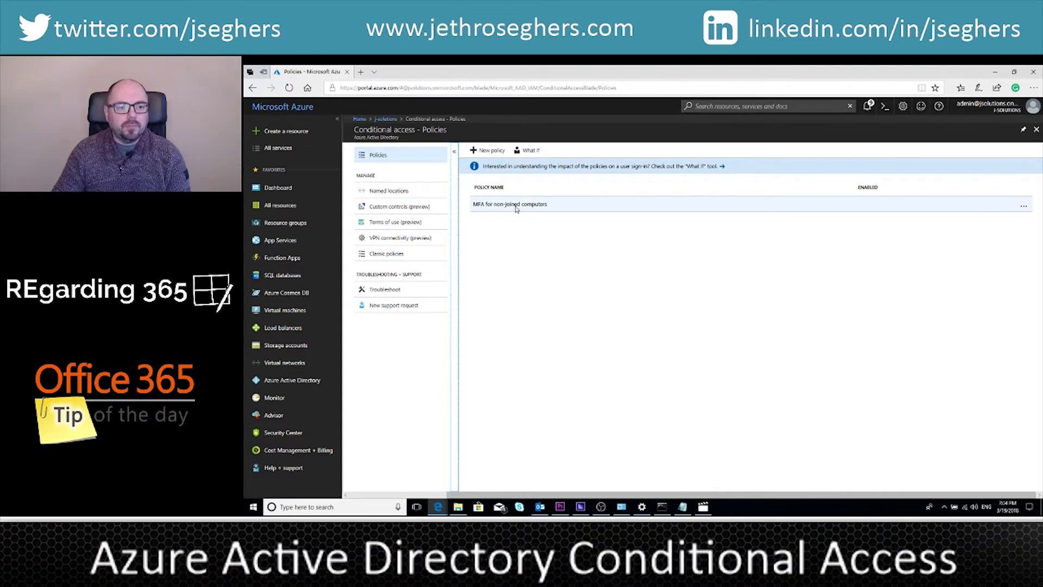
pyautogui.click(515, 206)
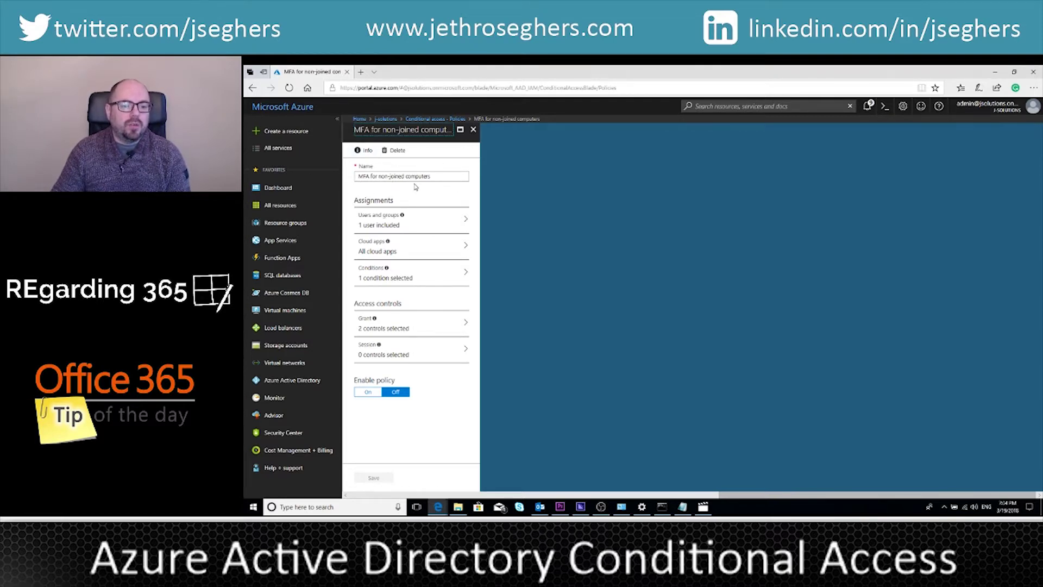
pyautogui.click(381, 223)
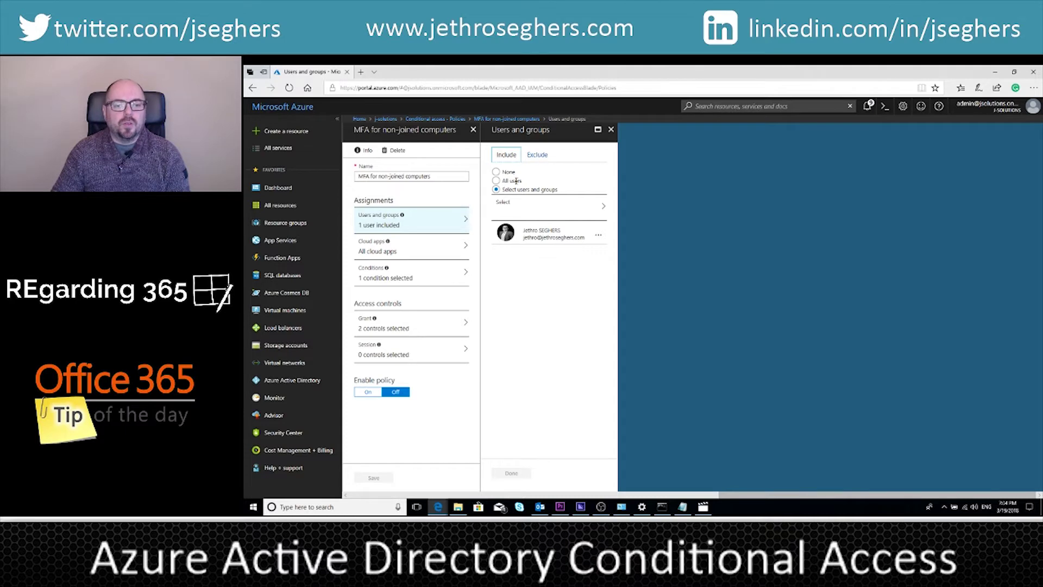
pyautogui.click(379, 249)
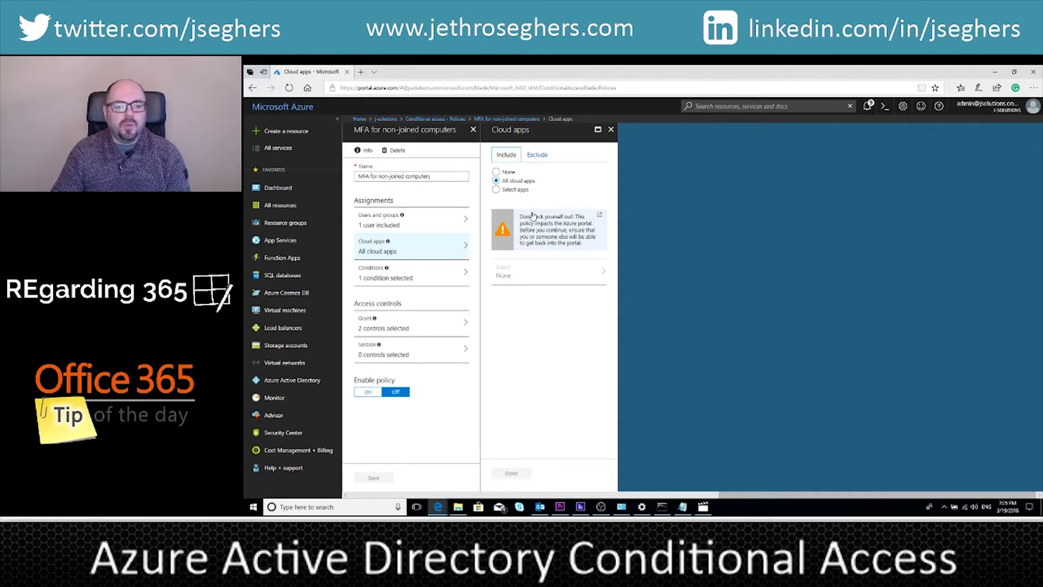
# Step: Review the policy's conditions for device platforms, locations and client apps without changing their settings
pyautogui.click(404, 279)
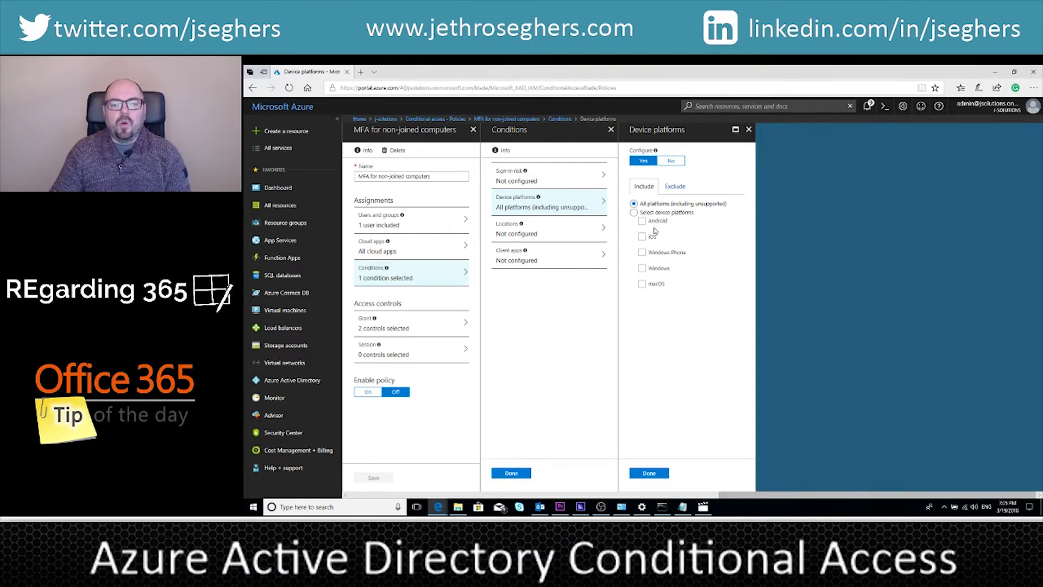
pyautogui.click(647, 474)
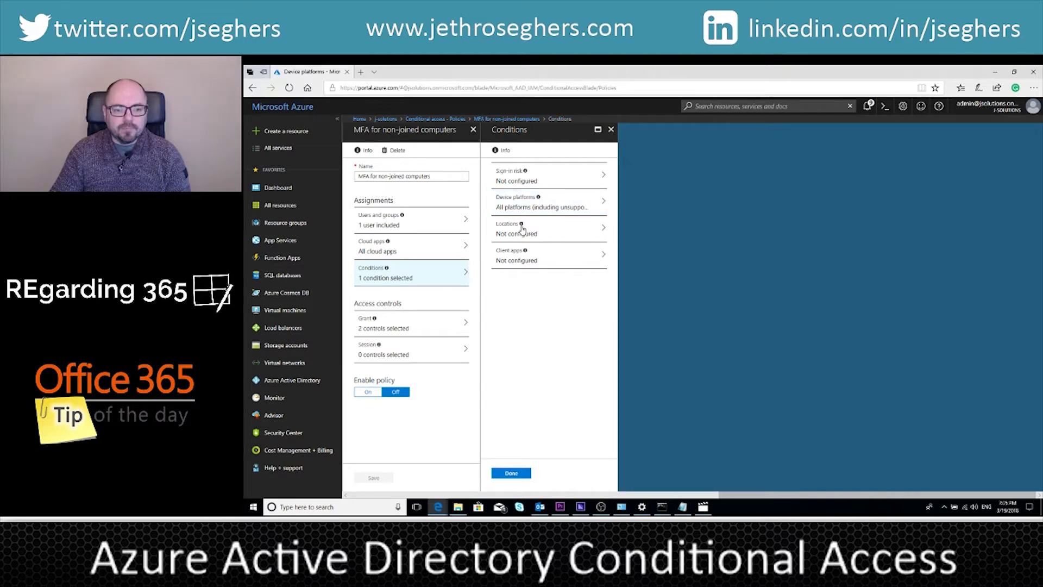
pyautogui.click(549, 233)
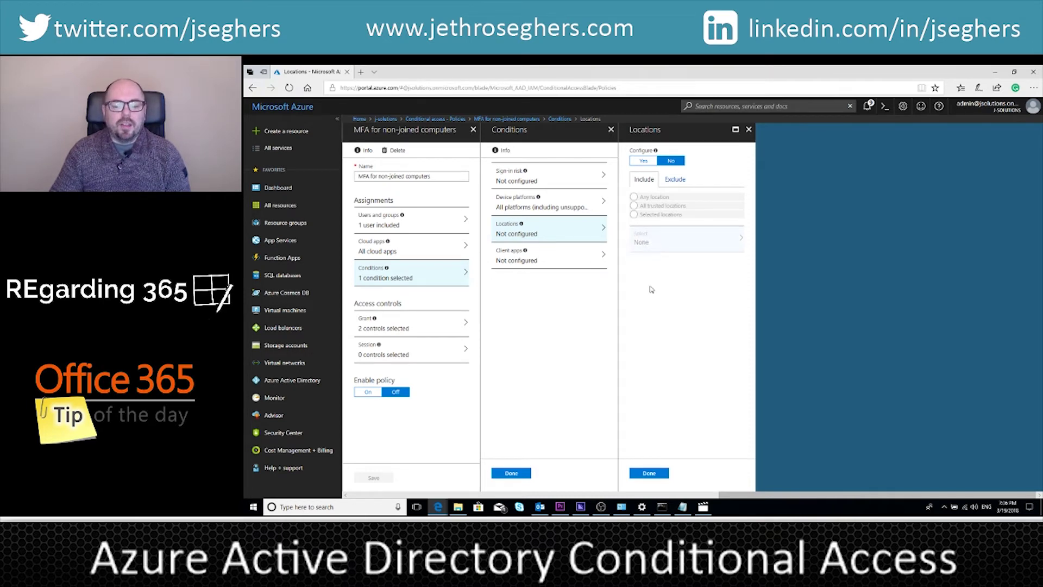
pyautogui.click(655, 475)
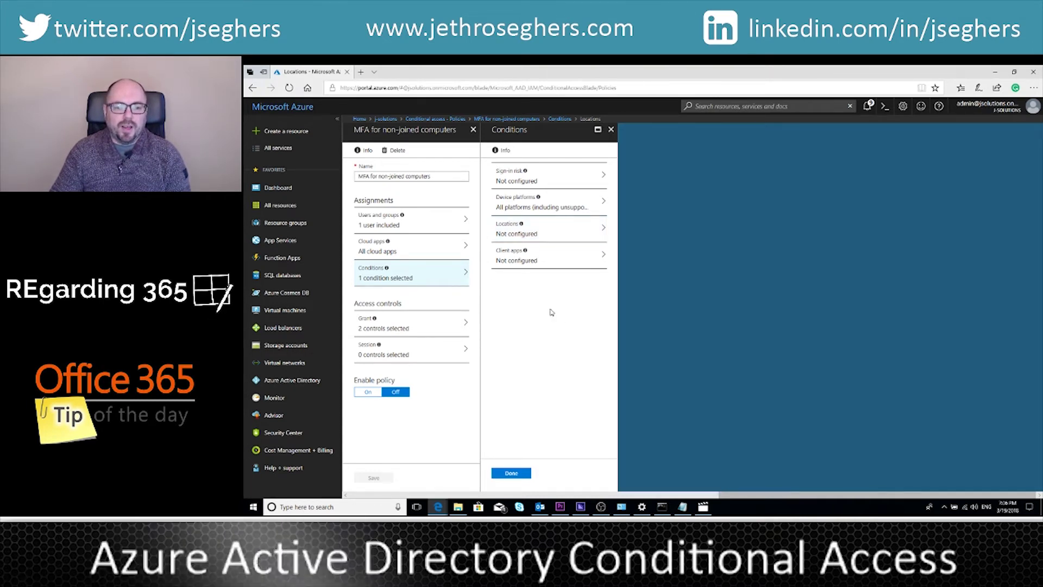
pyautogui.click(547, 251)
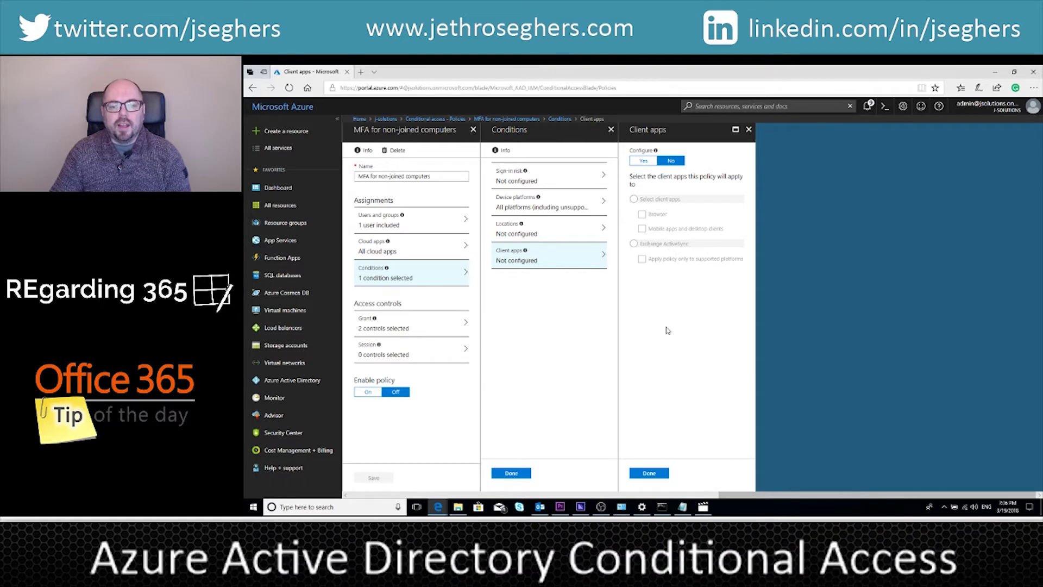
pyautogui.click(649, 472)
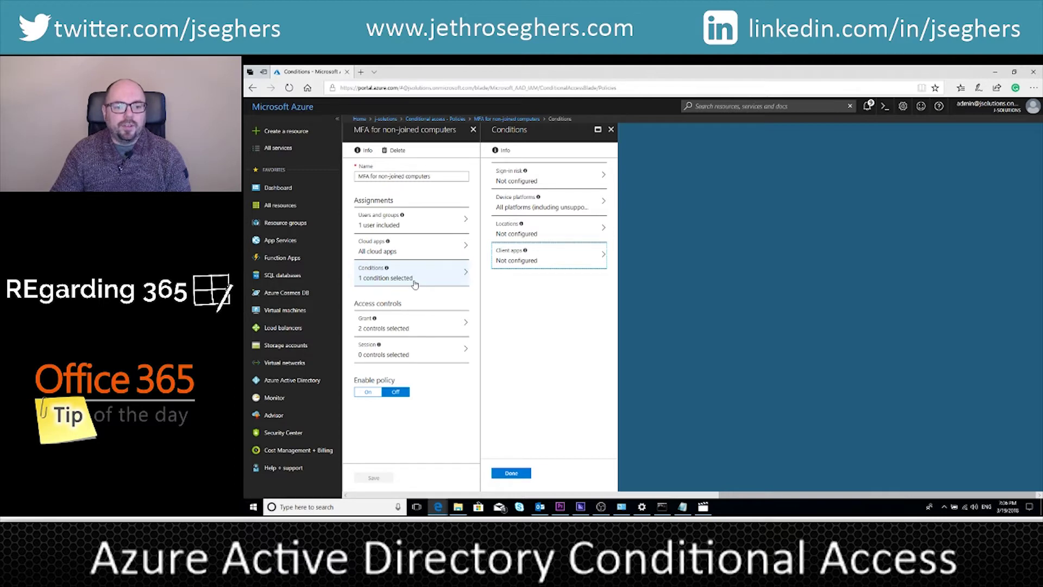
pyautogui.click(508, 473)
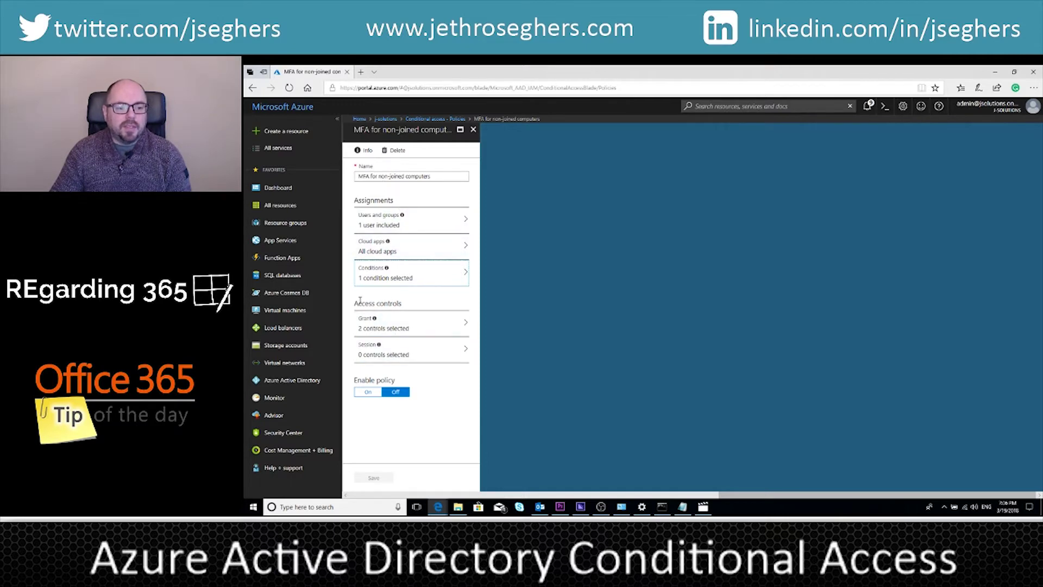
# Step: Review the policy's Grant and Session access controls and set Enable policy to On
pyautogui.click(399, 329)
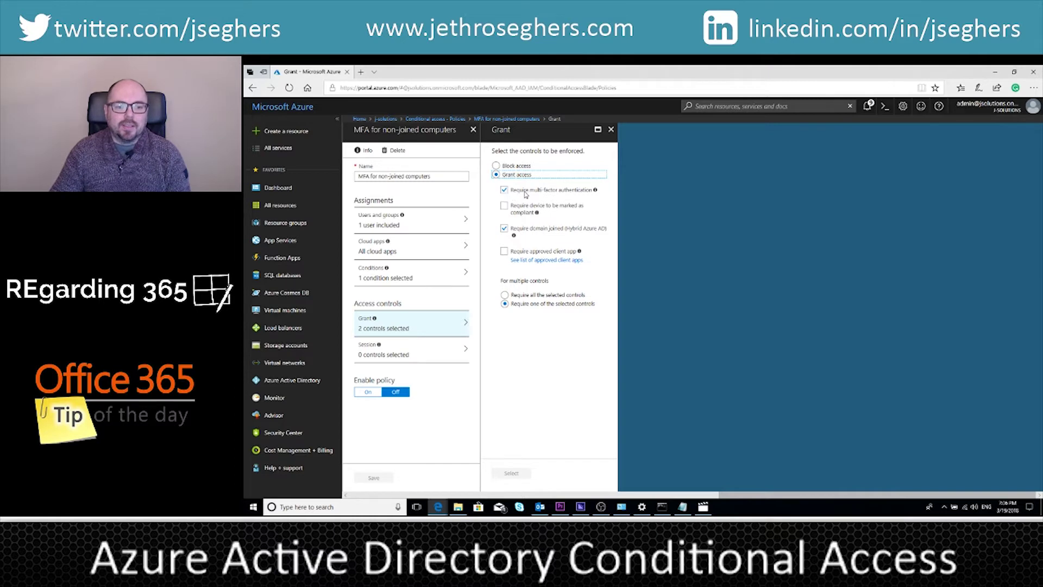
pyautogui.moveTo(592, 194)
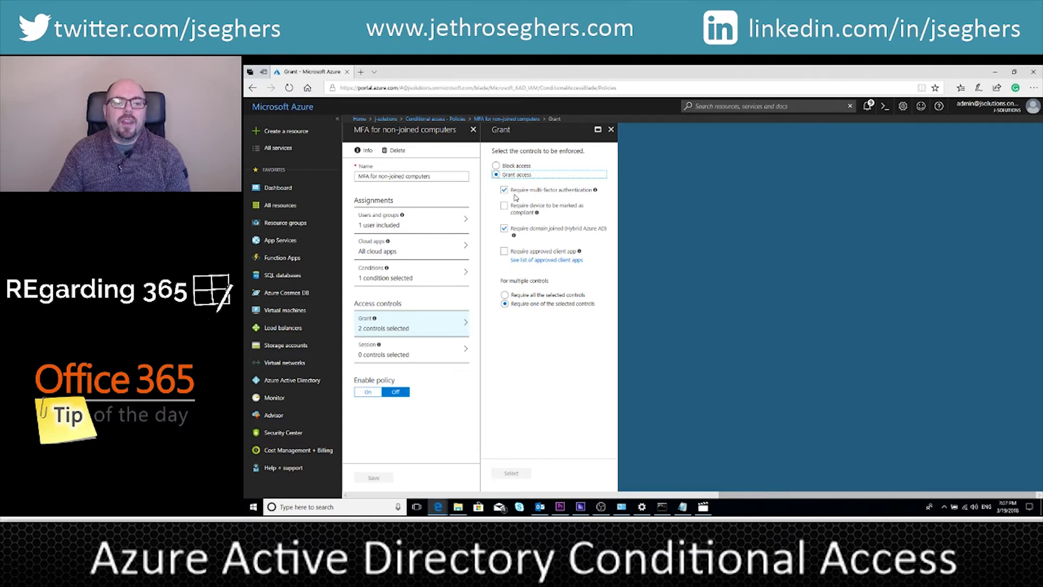
pyautogui.click(402, 356)
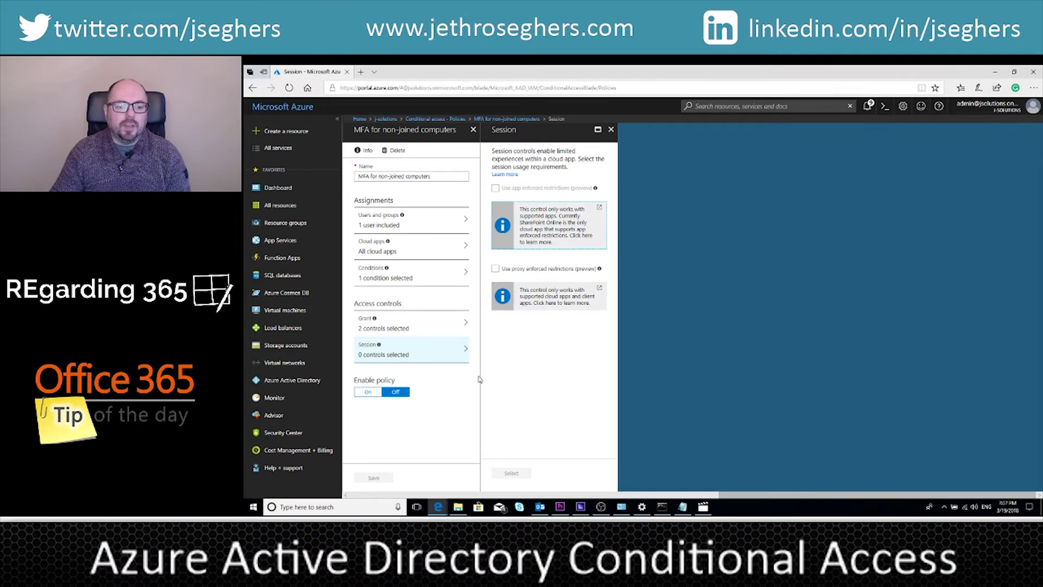
pyautogui.click(368, 392)
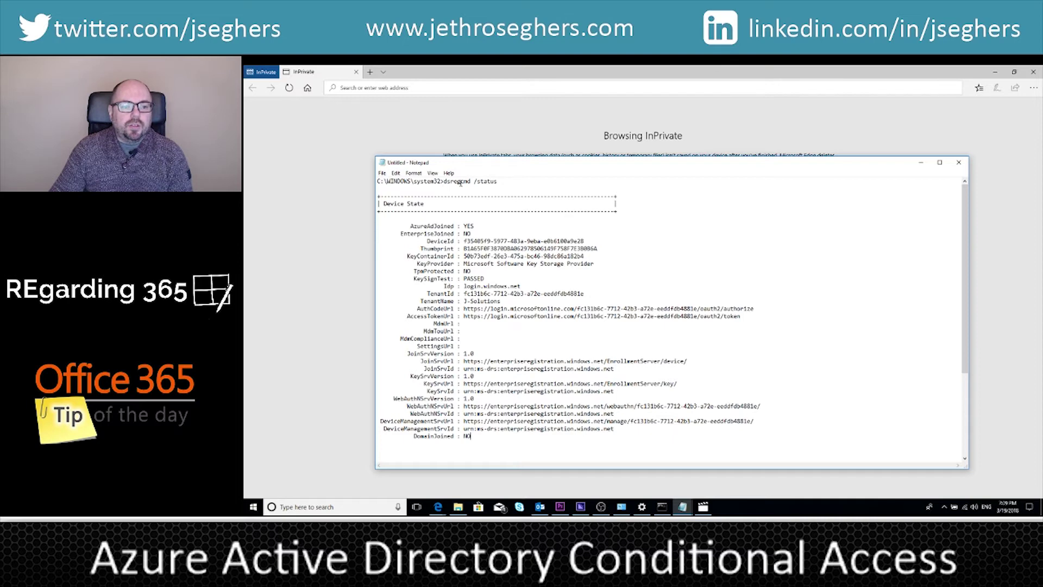
# Step: Examine the dsregcmd /status output in Notepad, highlighting the command and the AzureAdJoined and DomainJoined lines
pyautogui.moveTo(443, 182); pyautogui.dragTo(497, 182)
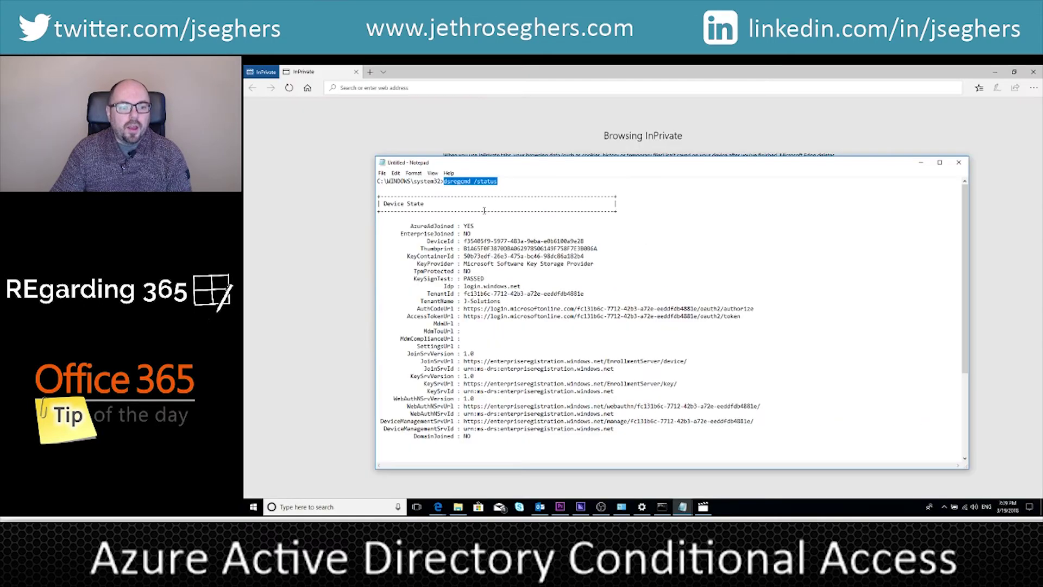
pyautogui.click(487, 223)
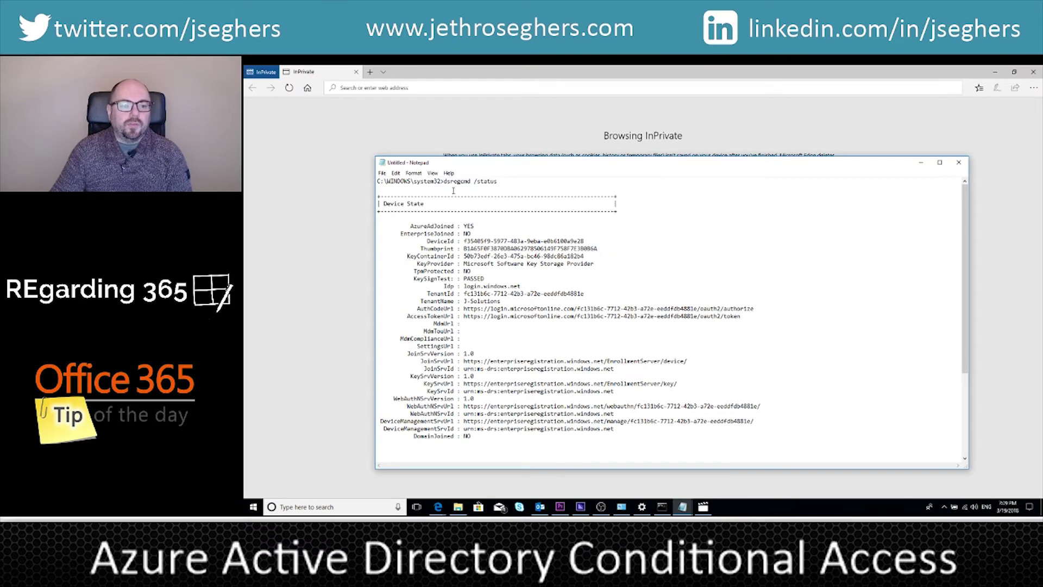
pyautogui.moveTo(482, 228); pyautogui.dragTo(409, 226)
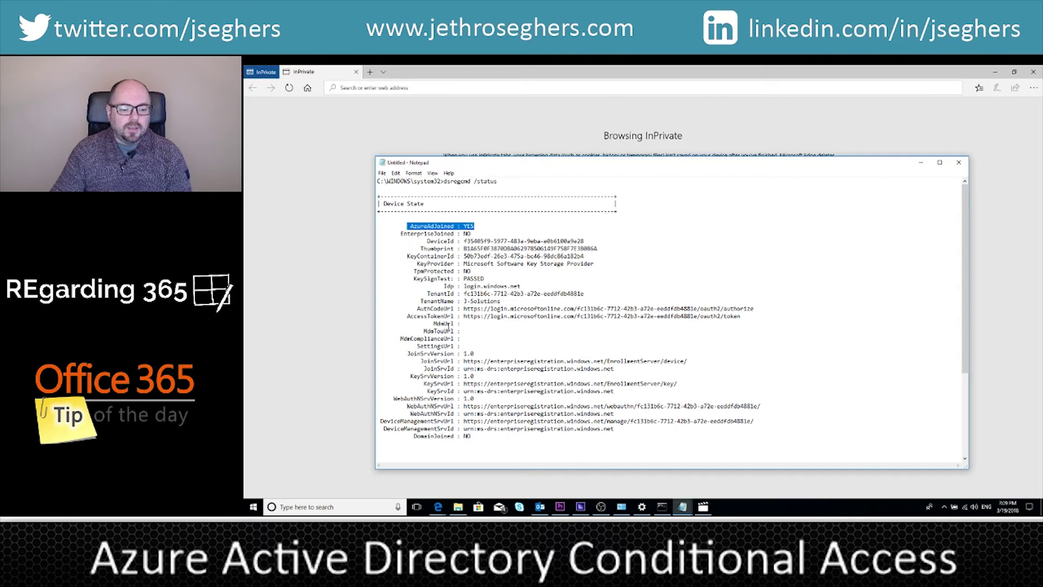
pyautogui.moveTo(471, 437); pyautogui.dragTo(414, 436)
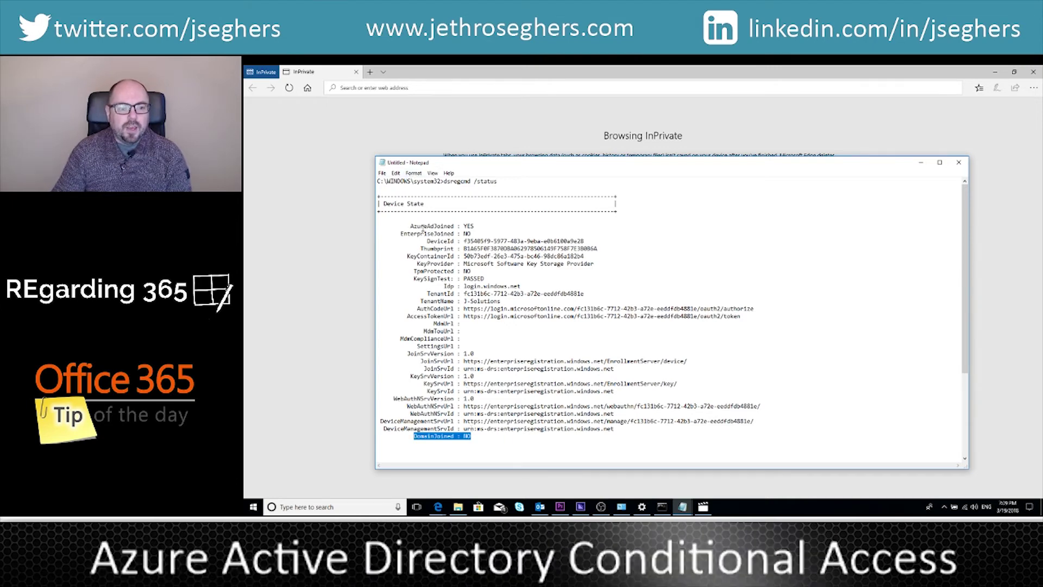
pyautogui.moveTo(410, 226); pyautogui.dragTo(475, 226)
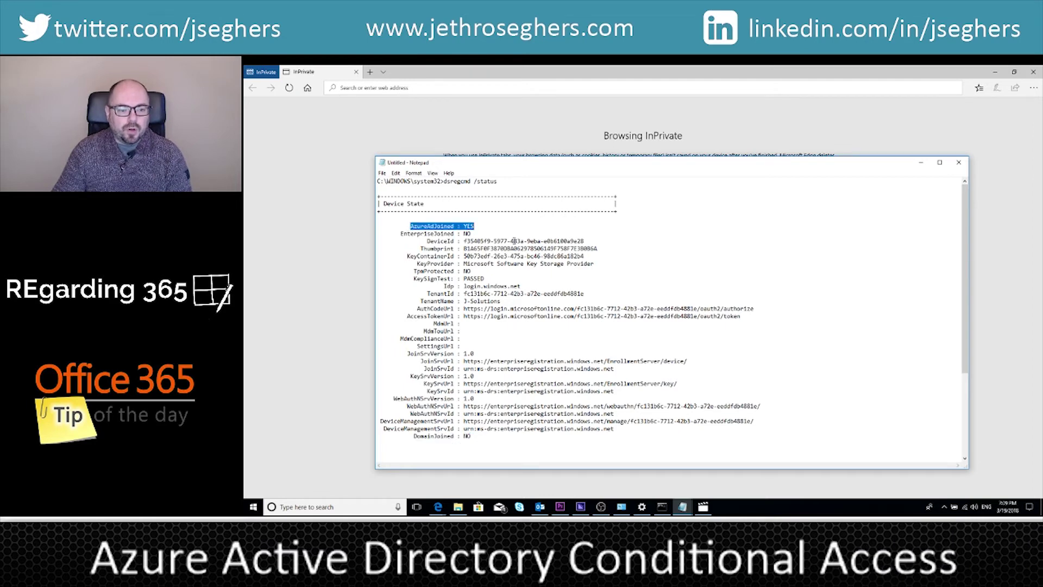
# Step: Check the work or school account connection in Windows Settings and close the Settings window
pyautogui.click(1029, 508)
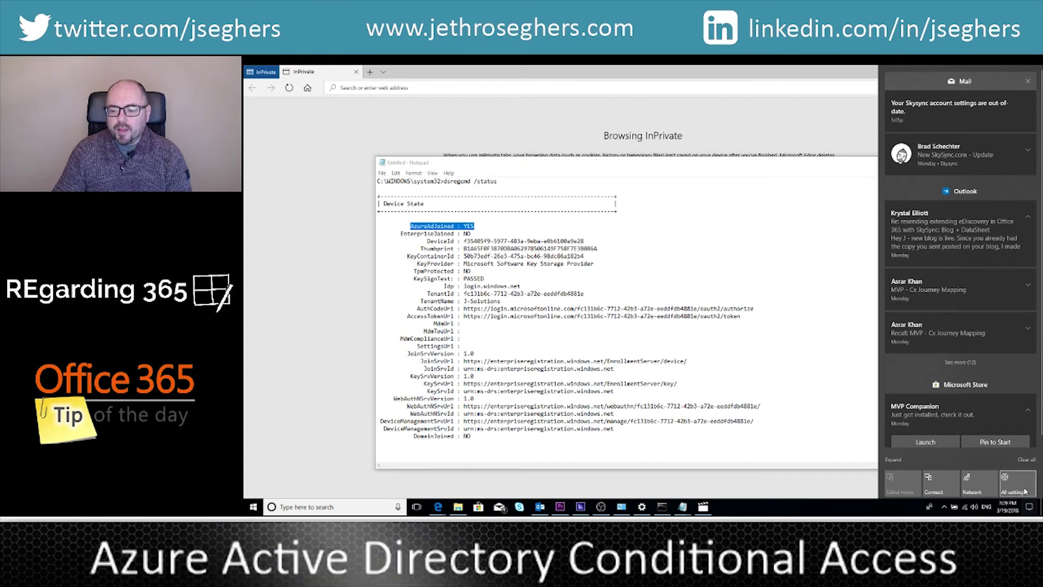
pyautogui.click(1024, 491)
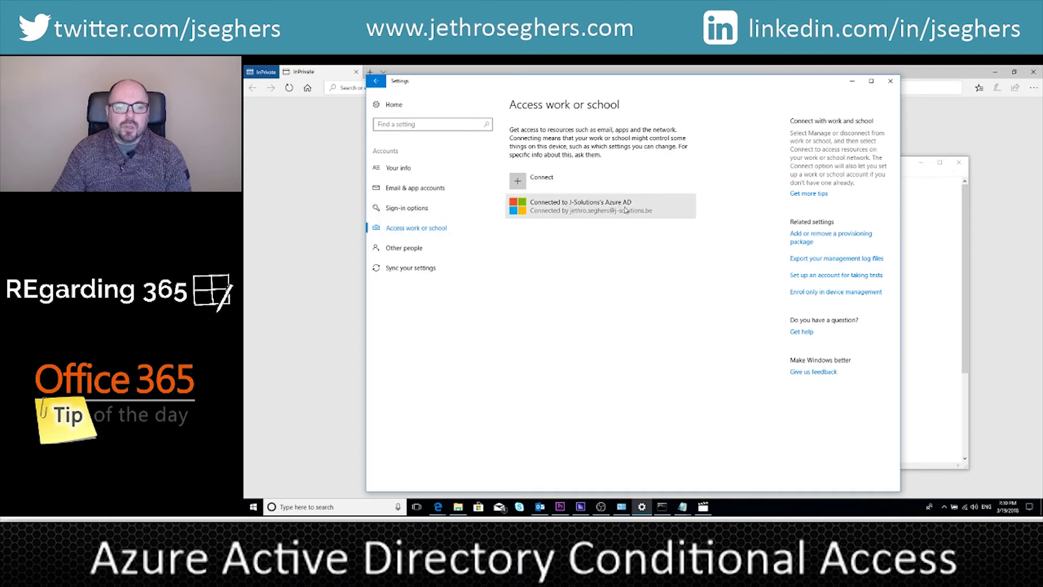
pyautogui.click(894, 82)
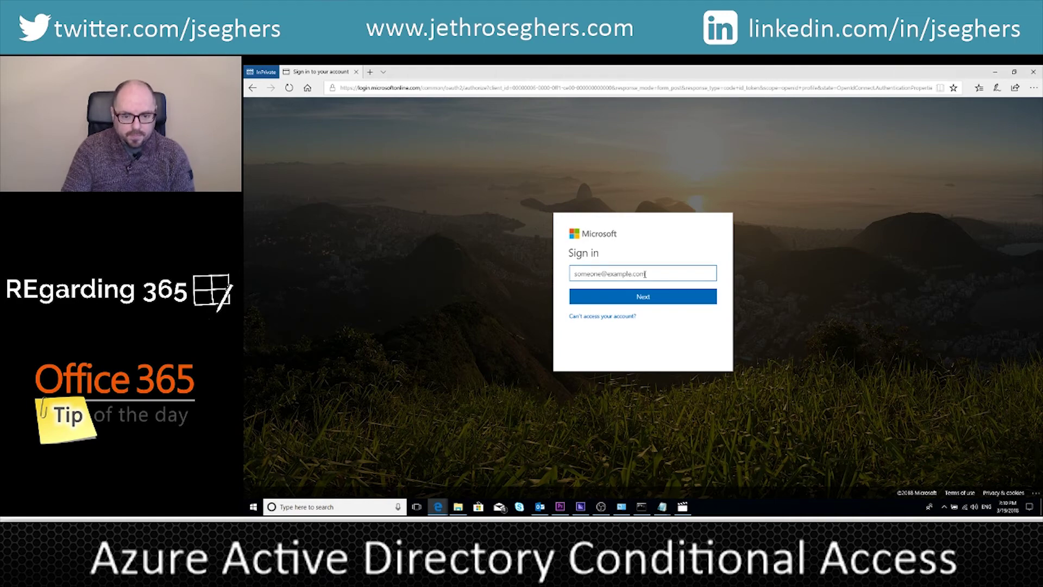
# Step: Enter the test account's e-mail on the Microsoft sign-in page and continue
pyautogui.hotkey('ctrl', 'v')
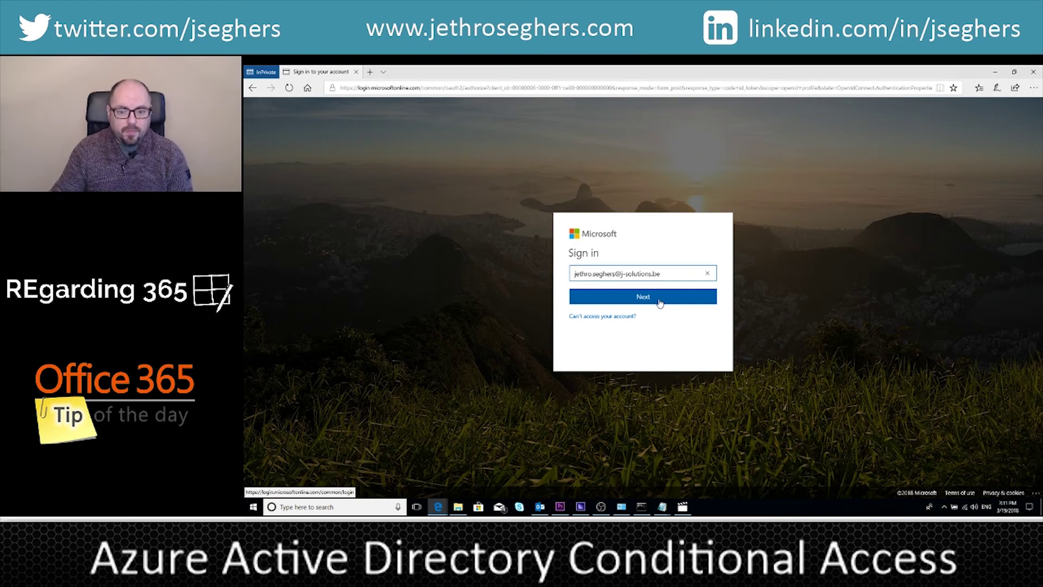
pyautogui.click(659, 303)
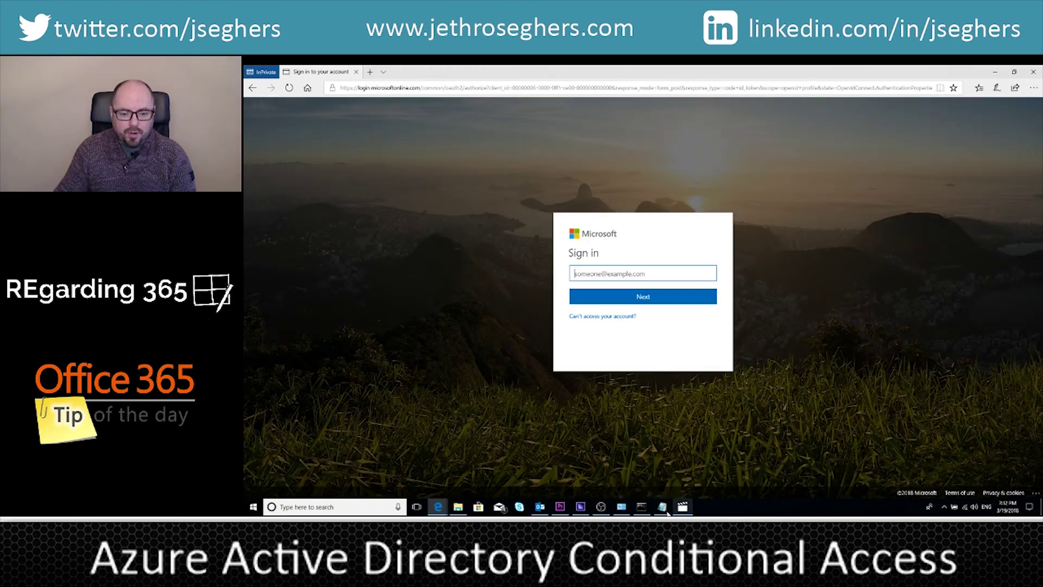
# Step: Switch to Notepad, examine AzureAdJoined and DomainJoined in the second dsregcmd /status output, and minimize Notepad
pyautogui.click(659, 505)
pyautogui.click(630, 473)
pyautogui.click(639, 344)
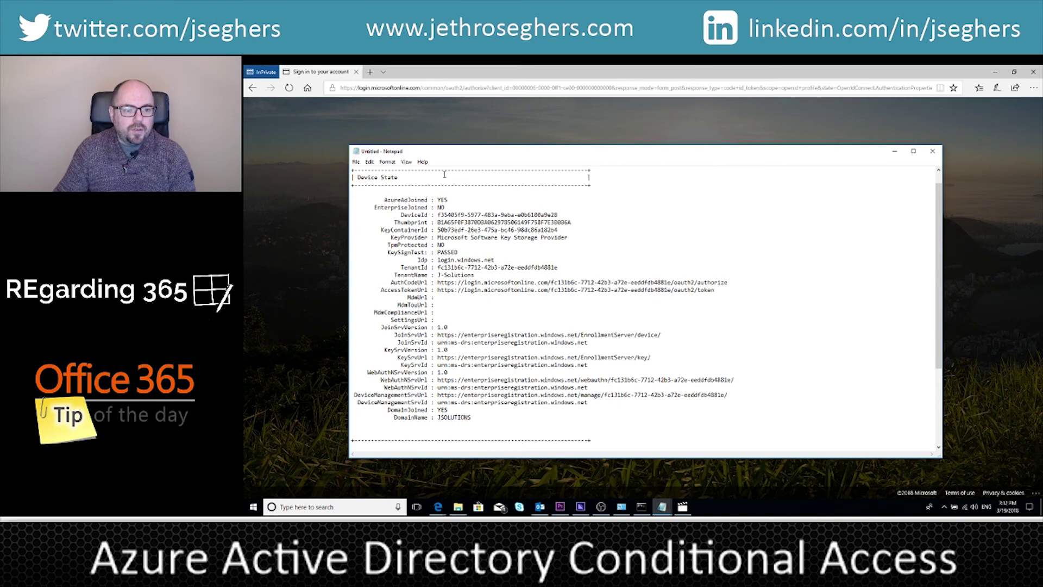
pyautogui.click(382, 201)
pyautogui.keyDown('shift'); pyautogui.click(449, 200); pyautogui.keyUp('shift')
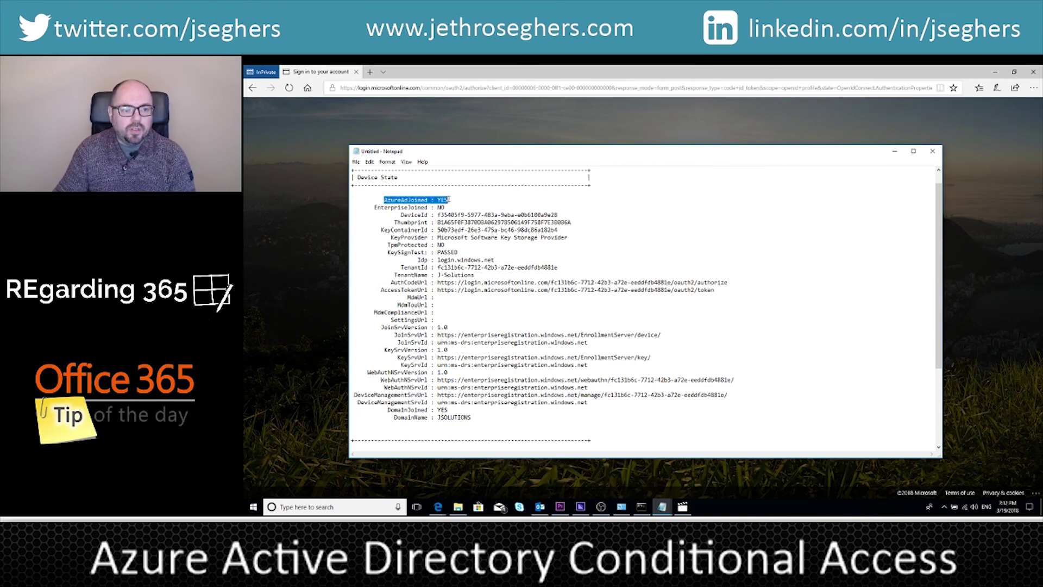
pyautogui.scroll(1, 466, 174)
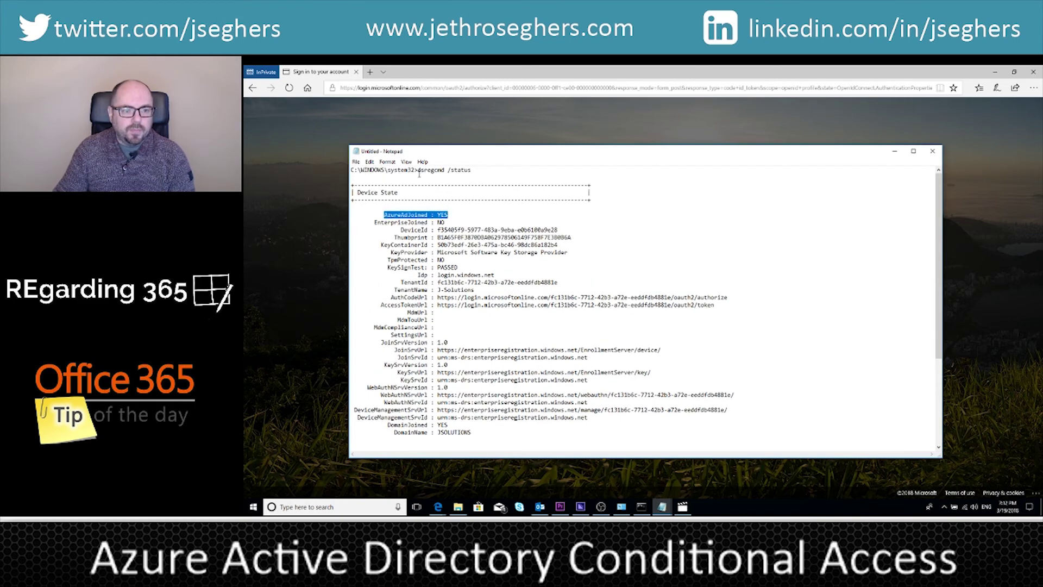
pyautogui.moveTo(417, 170); pyautogui.dragTo(470, 170)
pyautogui.scroll(-1, 481, 417)
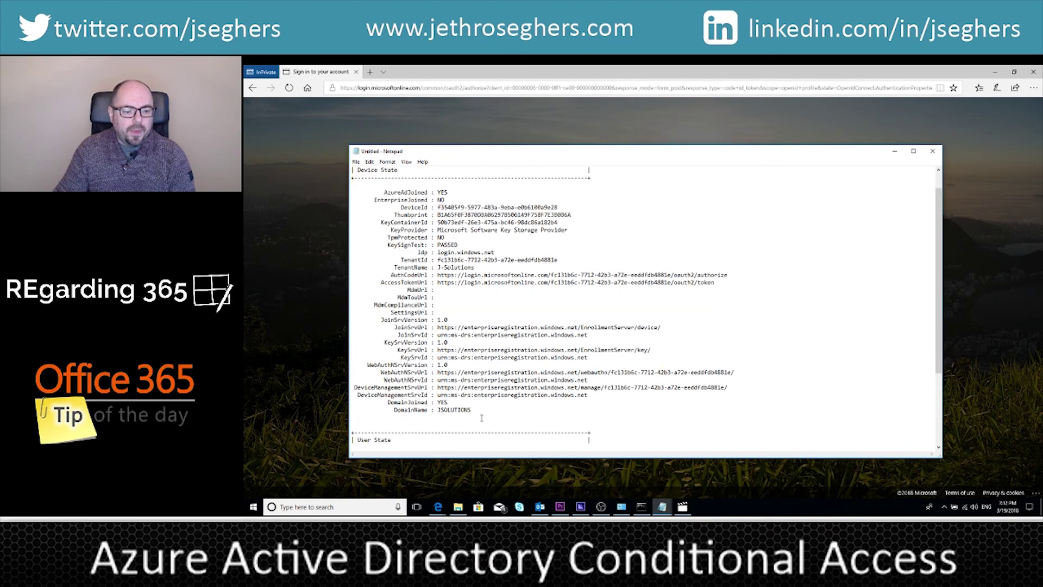
pyautogui.doubleClick(443, 402)
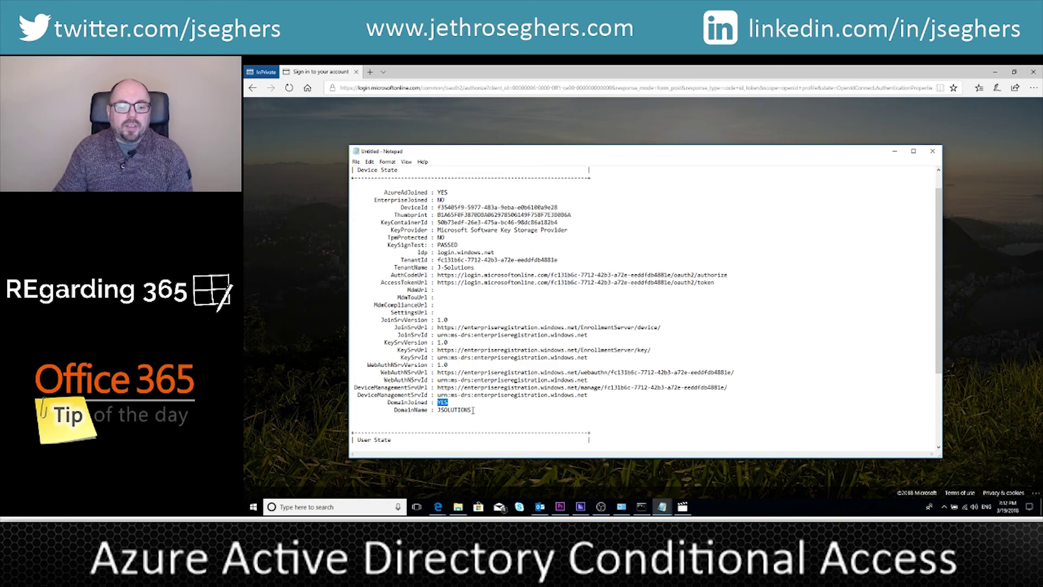
pyautogui.click(894, 152)
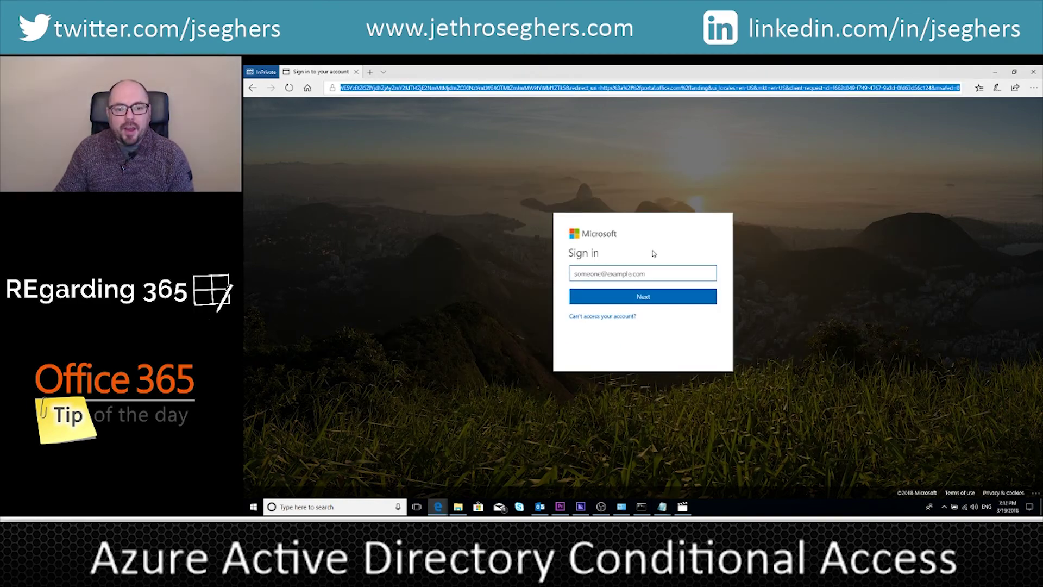
# Step: Sign in on the Microsoft sign-in page with the test account's e-mail and the account password
pyautogui.click(608, 272)
pyautogui.hotkey('ctrl', 'v')
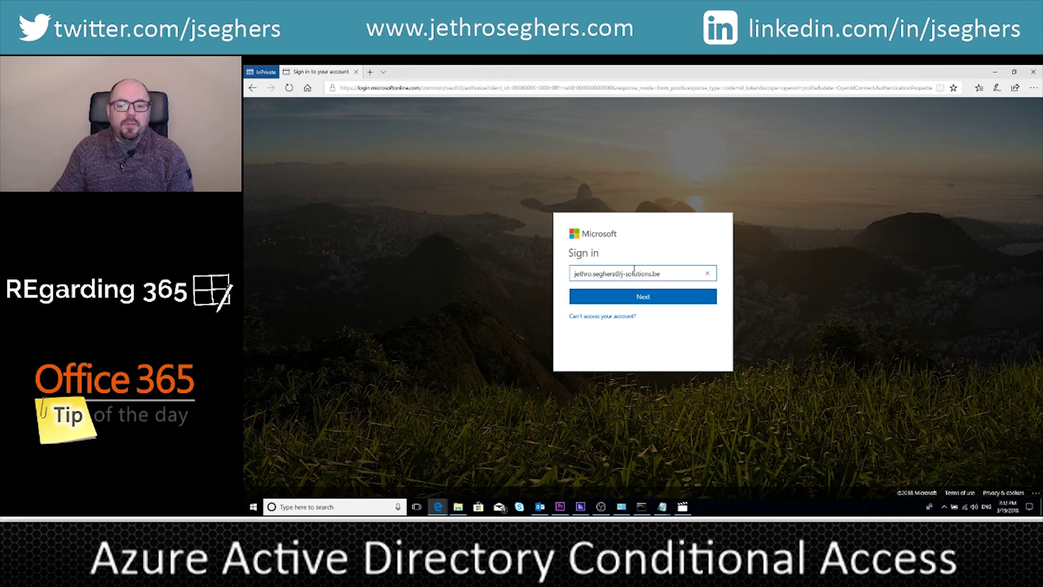
pyautogui.click(653, 297)
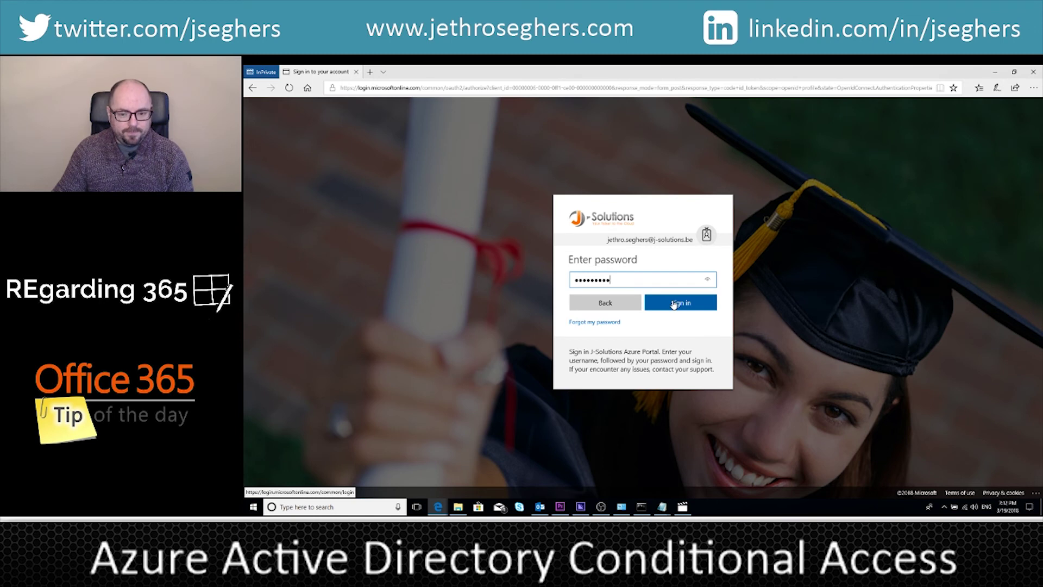
pyautogui.click(673, 304)
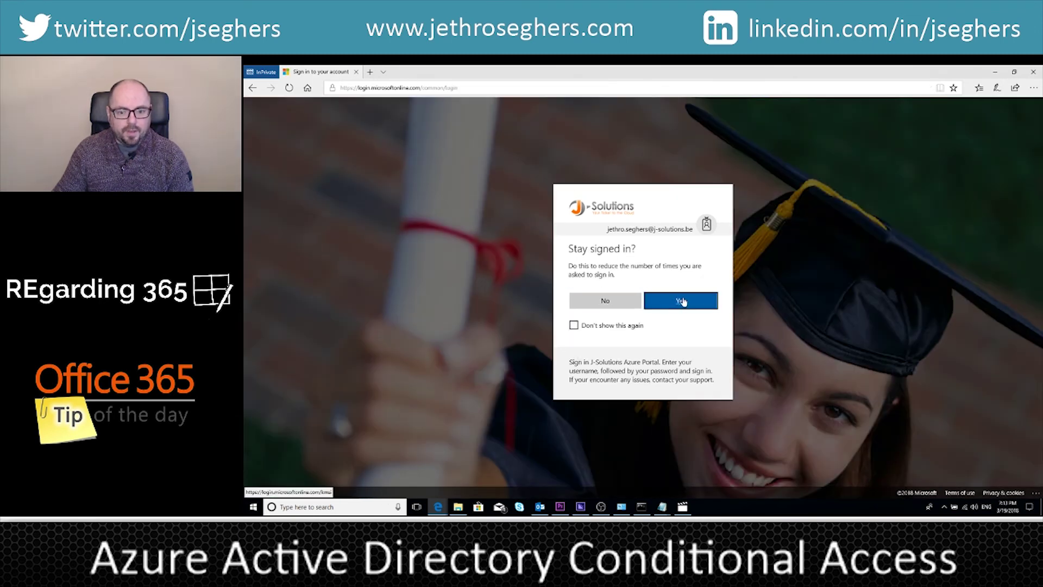